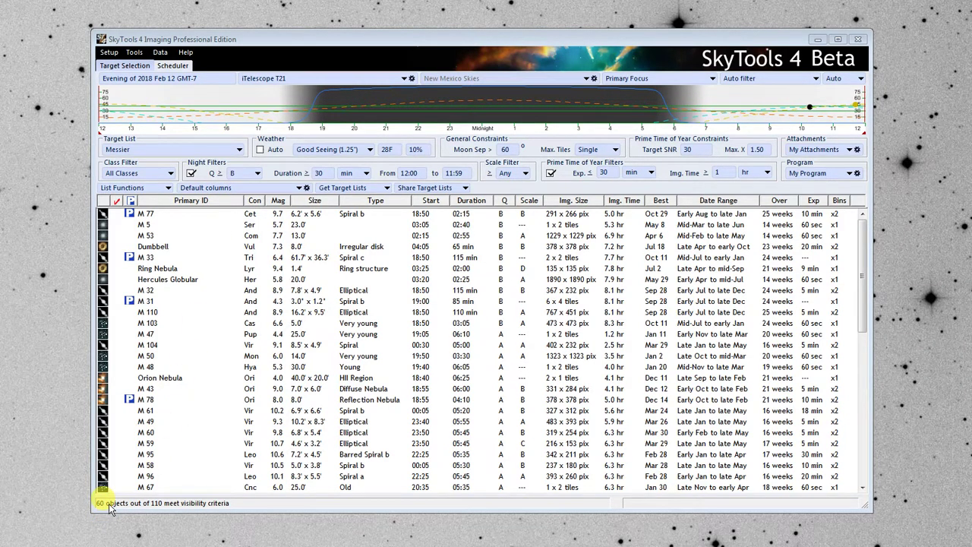
# Step: Sort the Messier targets by Q (quality) and open the actions menu for M 81
pyautogui.click(505, 200)
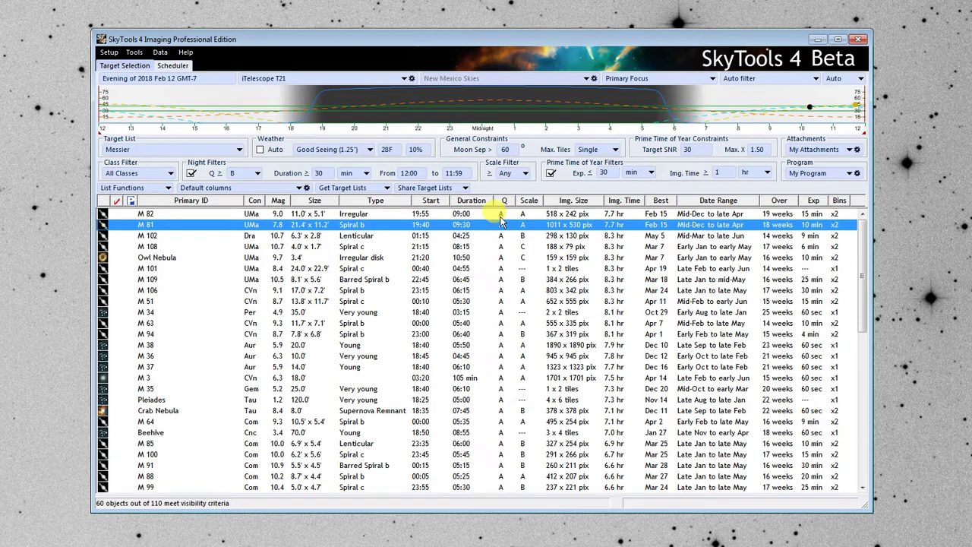
pyautogui.click(502, 215)
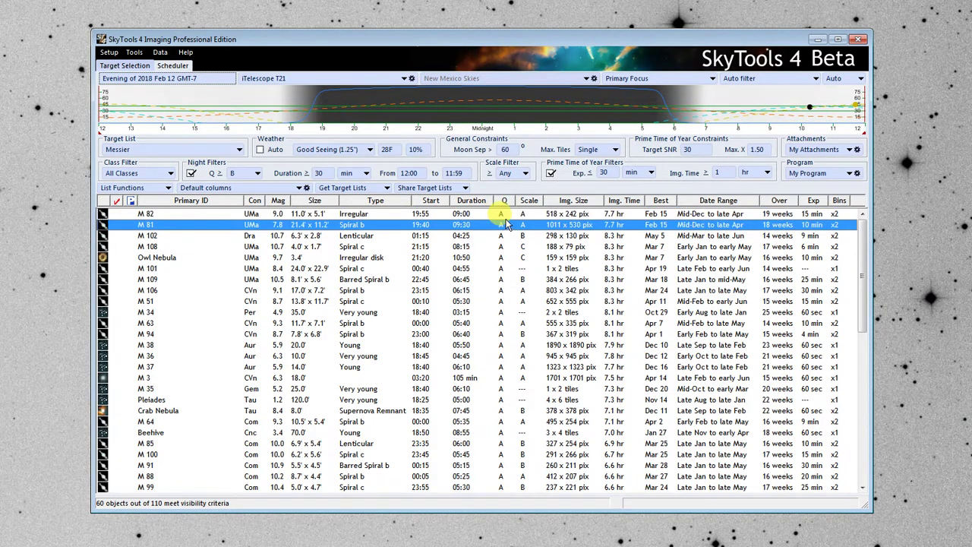
pyautogui.moveTo(310, 119)
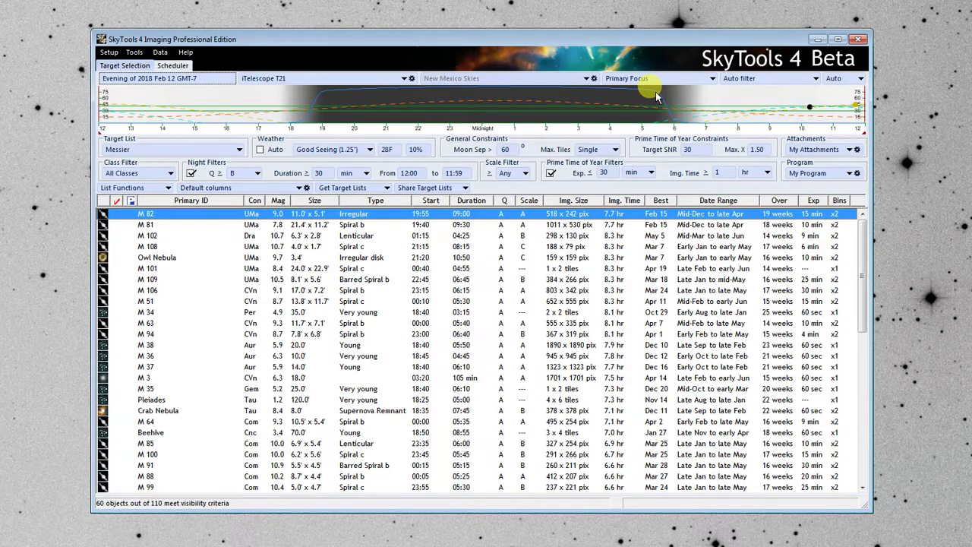
pyautogui.click(186, 225)
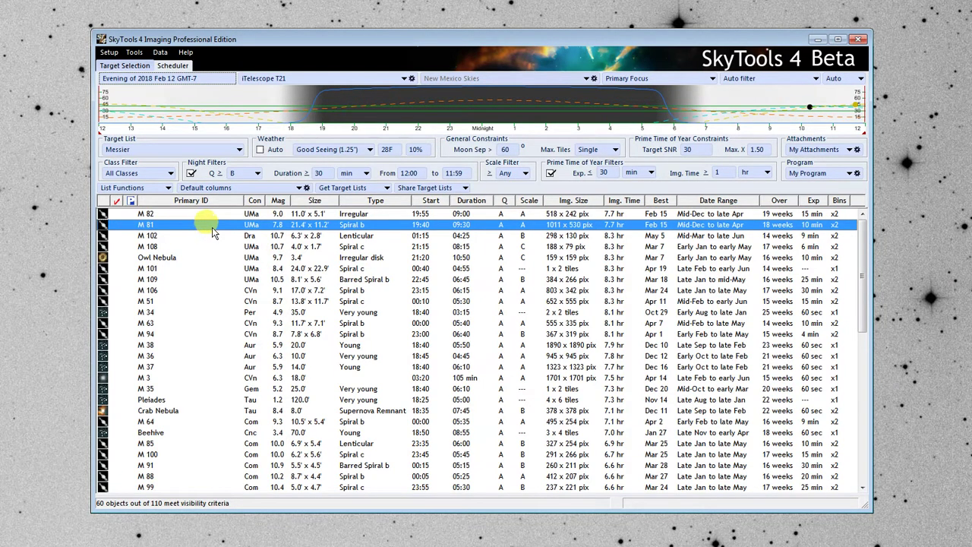
pyautogui.rightClick(212, 227)
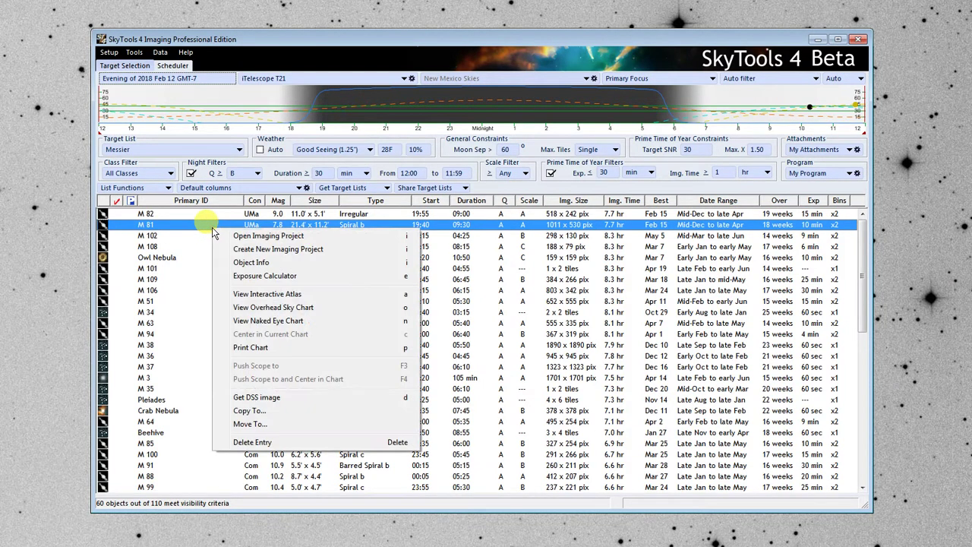
# Step: Create an M 81 imaging project in My Program and view its Composition and Tiles framing
pyautogui.click(290, 250)
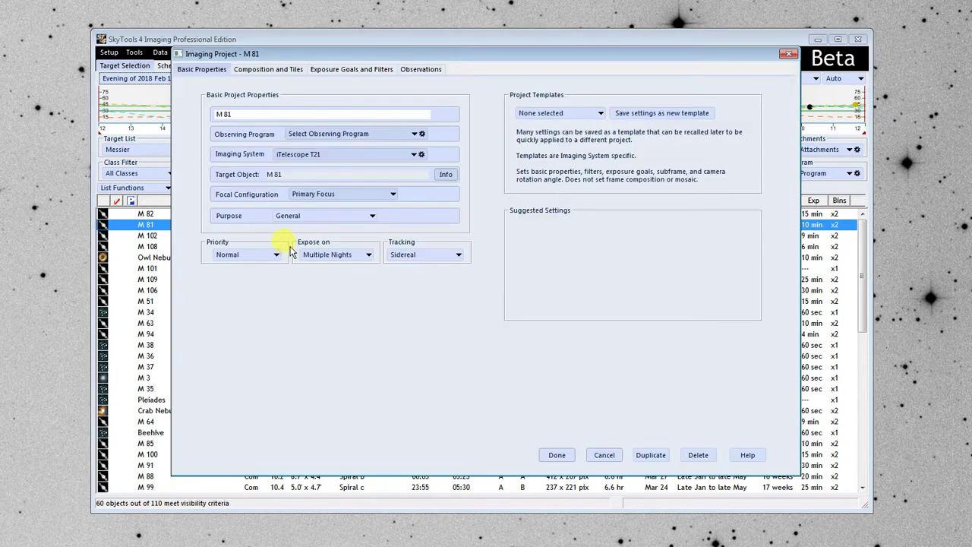
pyautogui.click(362, 137)
pyautogui.click(349, 162)
pyautogui.click(288, 73)
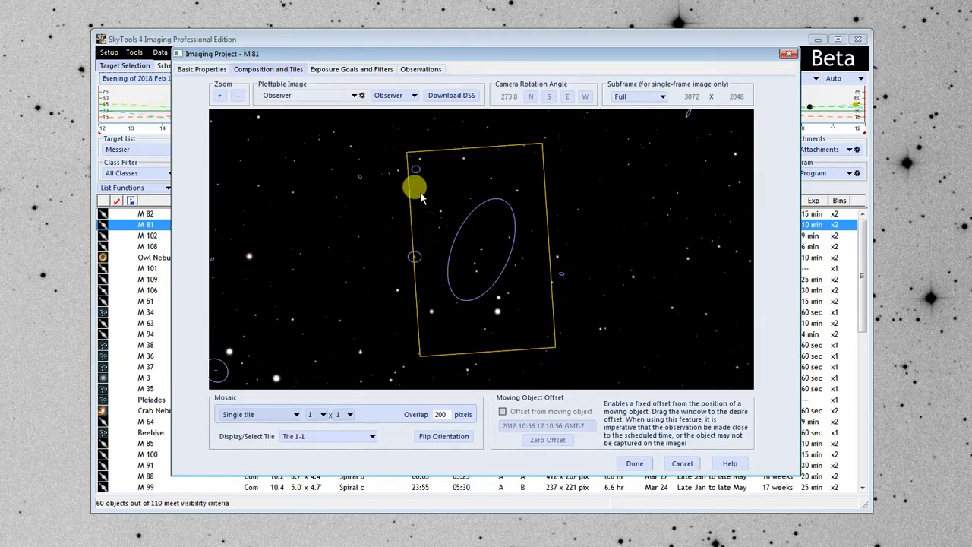
# Step: Nudge the M 81 camera frame slightly up and to the left on the chart
pyautogui.moveTo(509, 356); pyautogui.dragTo(492, 347)
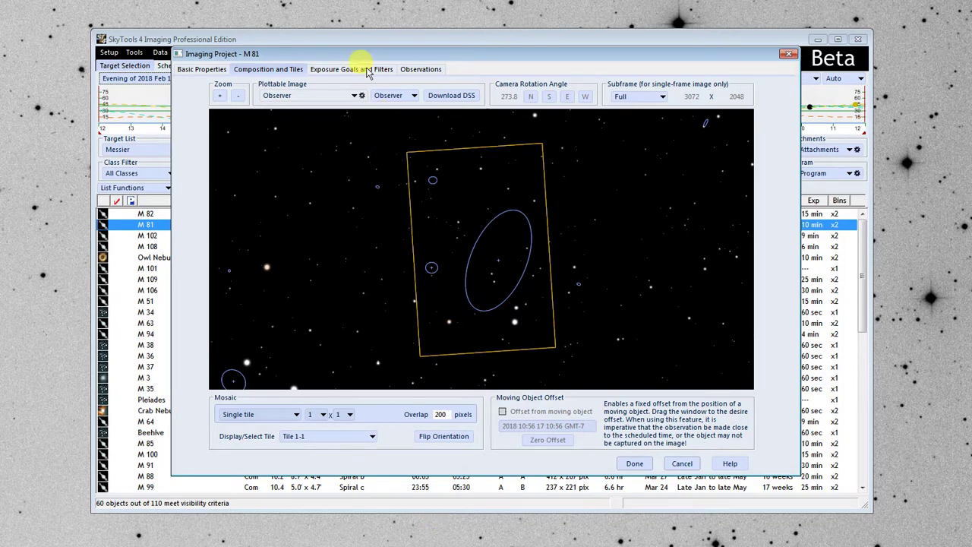
pyautogui.click(368, 70)
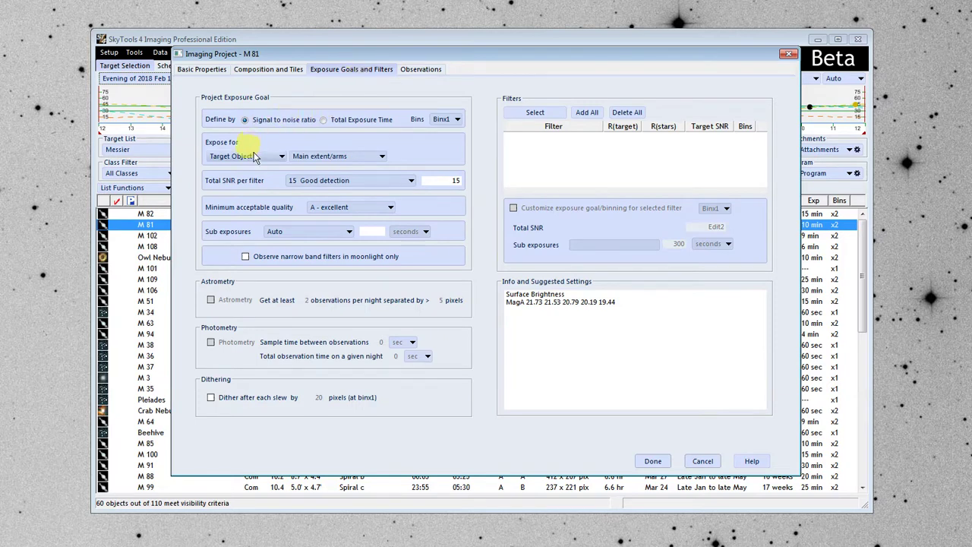
# Step: Set Total SNR to 30 (Higher picture quality) and add Astrodon G2E Luminance, Red, Green, Blue filters
pyautogui.click(355, 180)
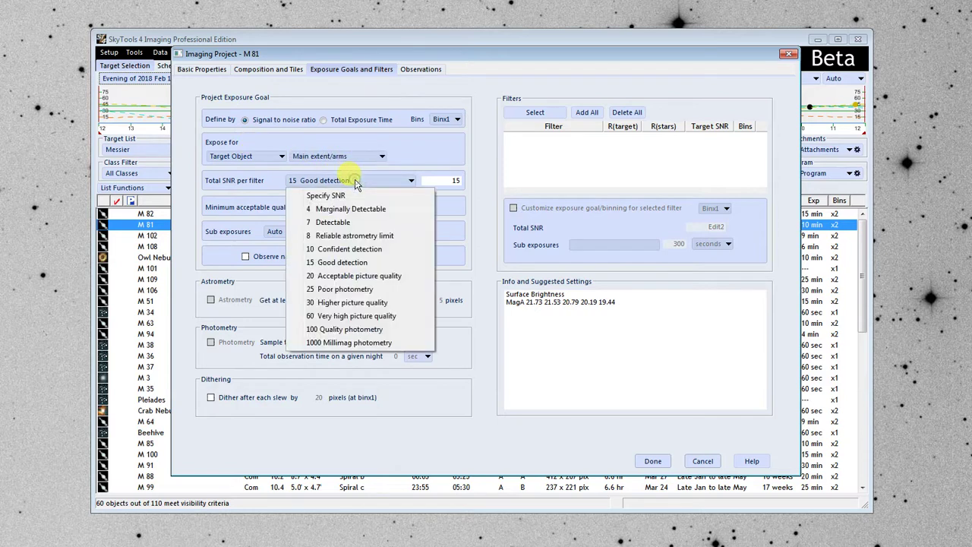
pyautogui.click(348, 303)
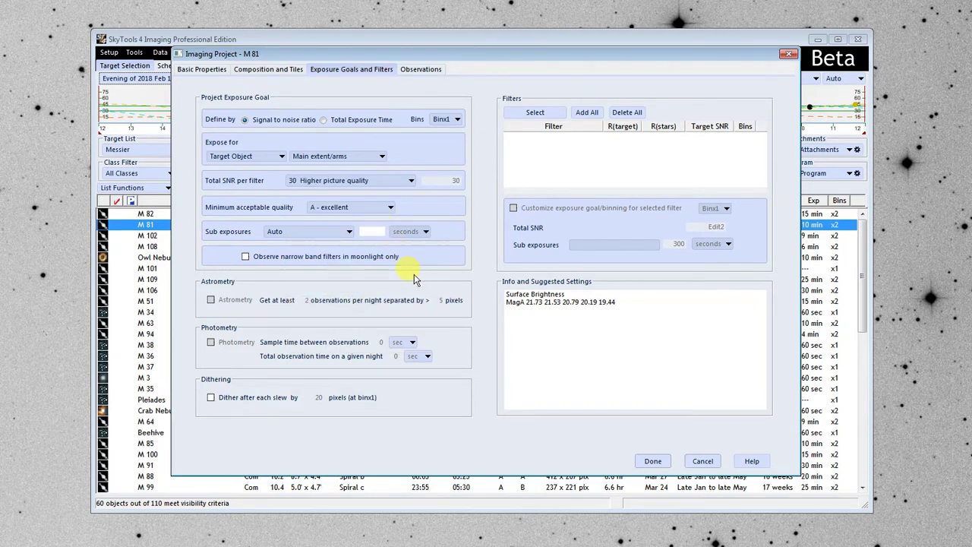
pyautogui.click(541, 112)
pyautogui.moveTo(228, 129); pyautogui.dragTo(232, 158)
pyautogui.click(204, 246)
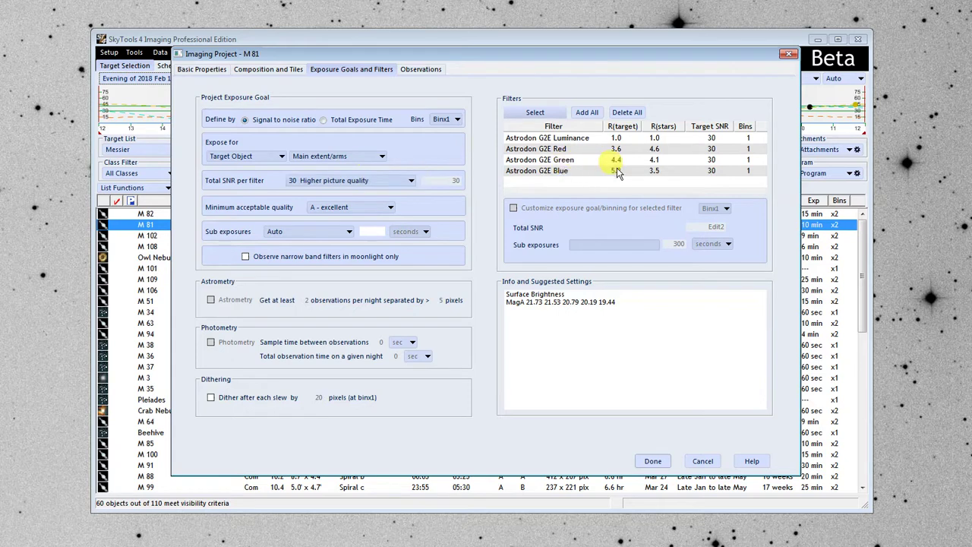
# Step: Enable custom binning and set Binx2 for the Red and Green filters
pyautogui.click(558, 150)
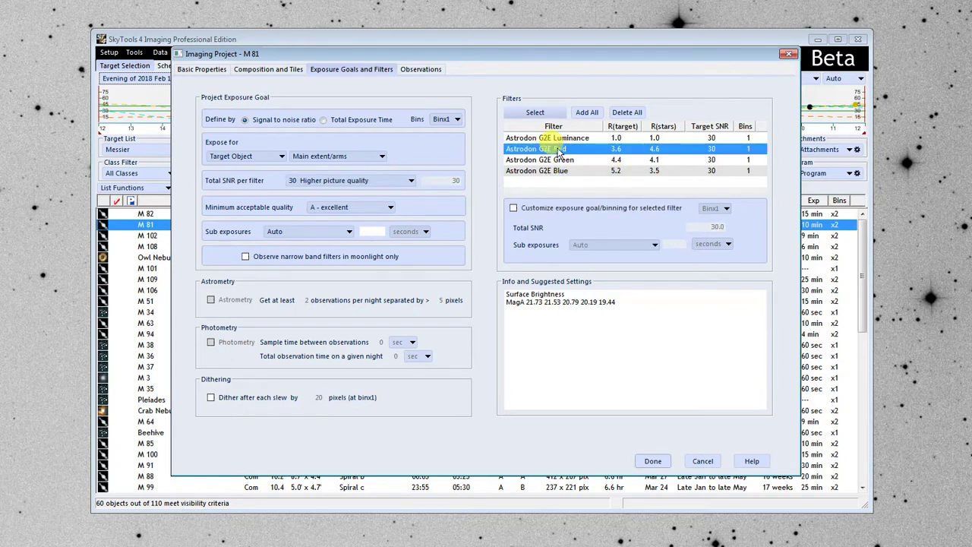
pyautogui.click(513, 208)
pyautogui.click(722, 212)
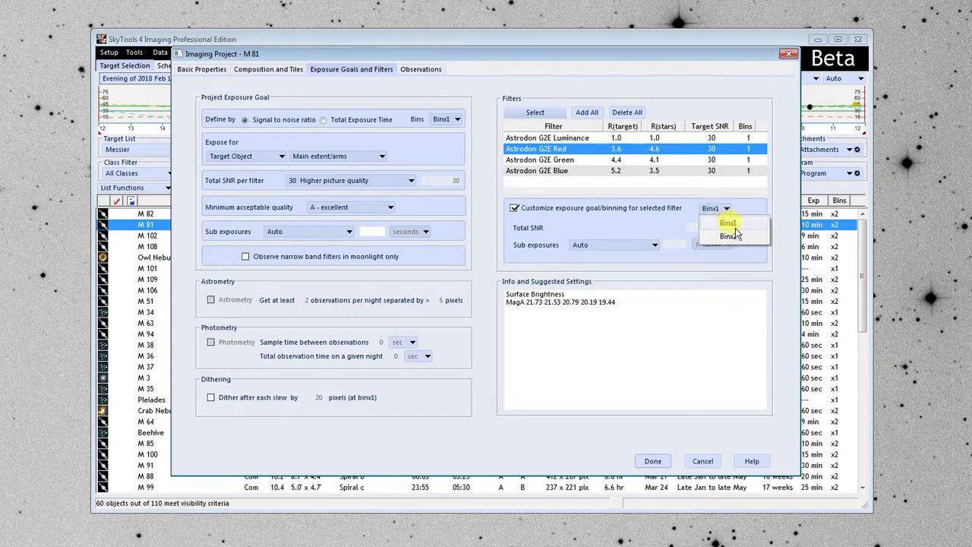
pyautogui.click(730, 236)
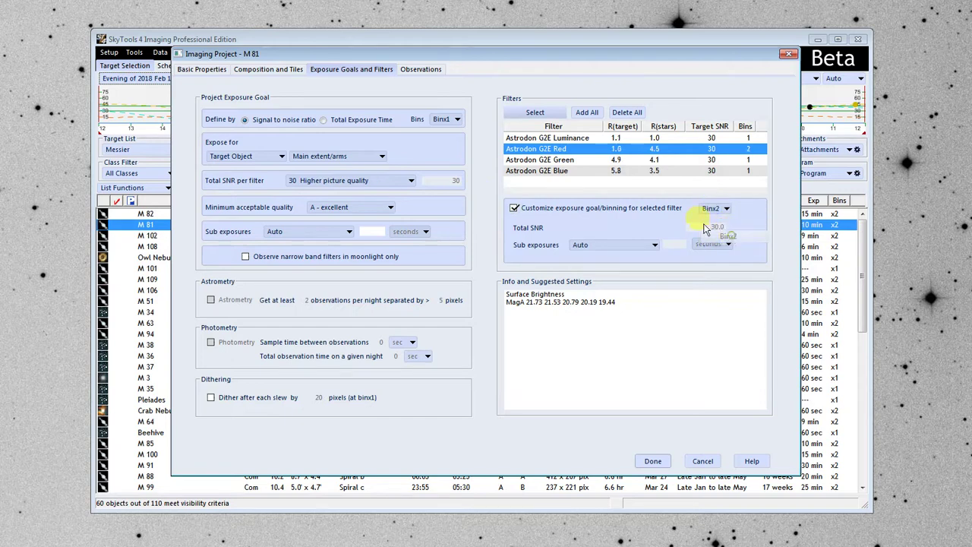
pyautogui.click(553, 160)
pyautogui.click(514, 208)
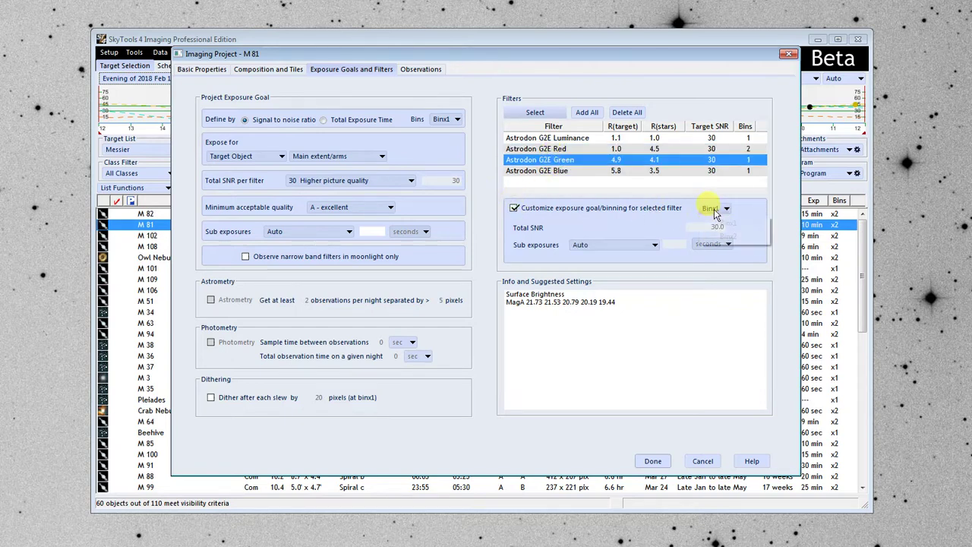
pyautogui.click(722, 209)
pyautogui.click(727, 237)
# Step: Set the Blue filter to custom Binx2 binning and finish the M 81 project with Done
pyautogui.click(557, 172)
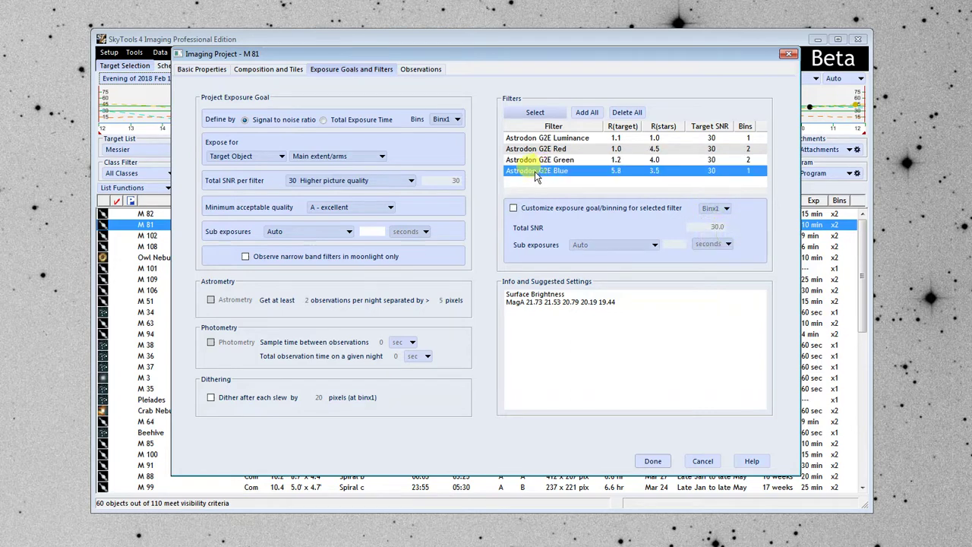
pyautogui.click(514, 208)
pyautogui.click(721, 208)
pyautogui.click(726, 236)
pyautogui.click(654, 461)
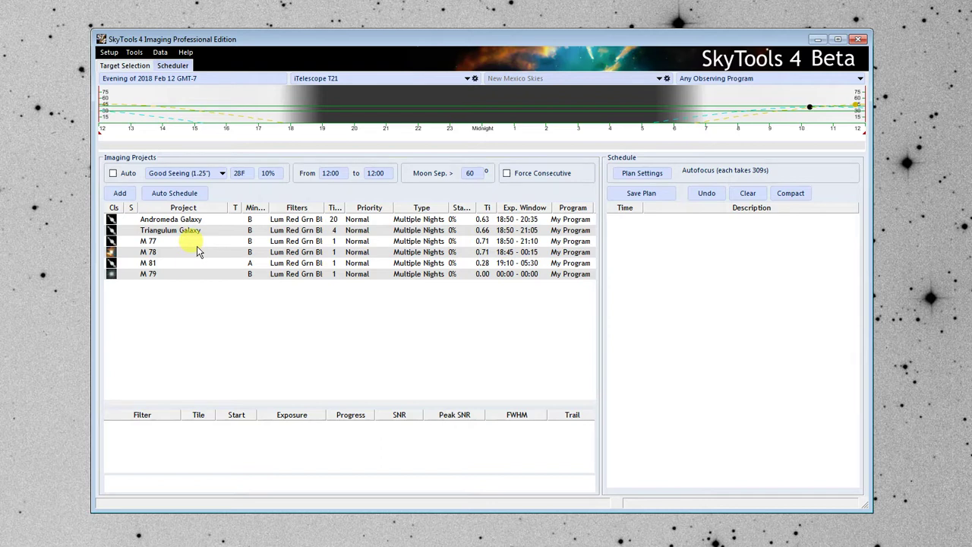
# Step: Select the M 81 project in the Scheduler's Imaging Projects list
pyautogui.click(181, 266)
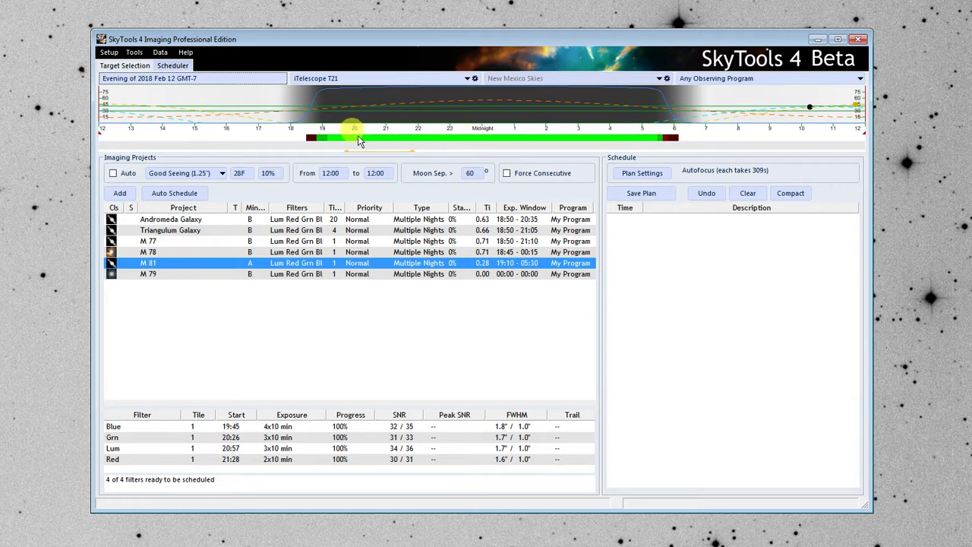
pyautogui.moveTo(359, 141)
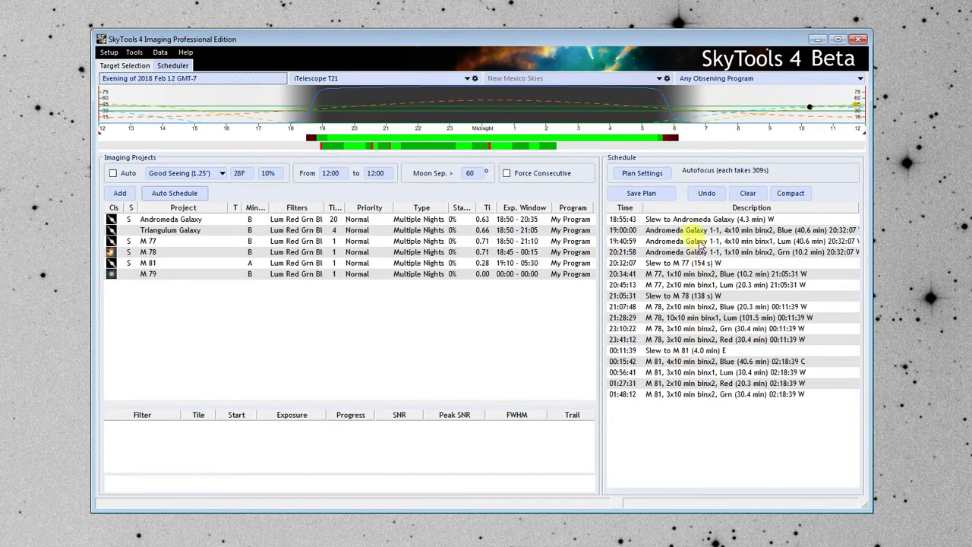
# Step: Review the scheduled exposures for Andromeda Galaxy, M 77, M 78 and M 81
pyautogui.click(691, 230)
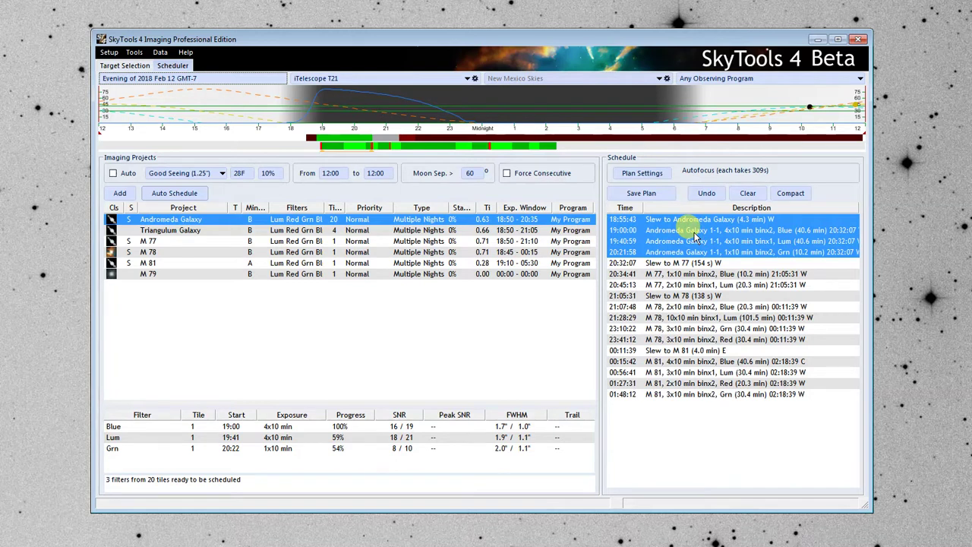
pyautogui.click(695, 275)
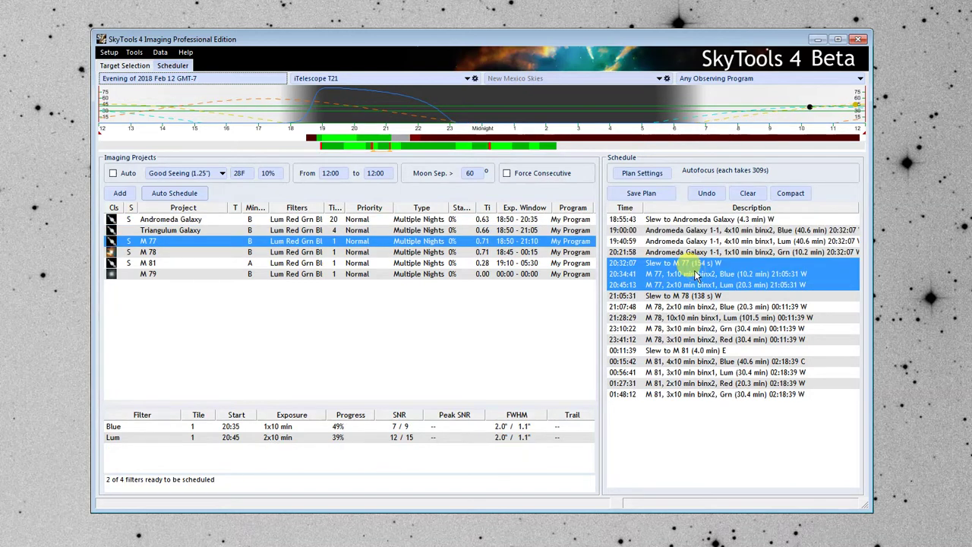
pyautogui.click(699, 315)
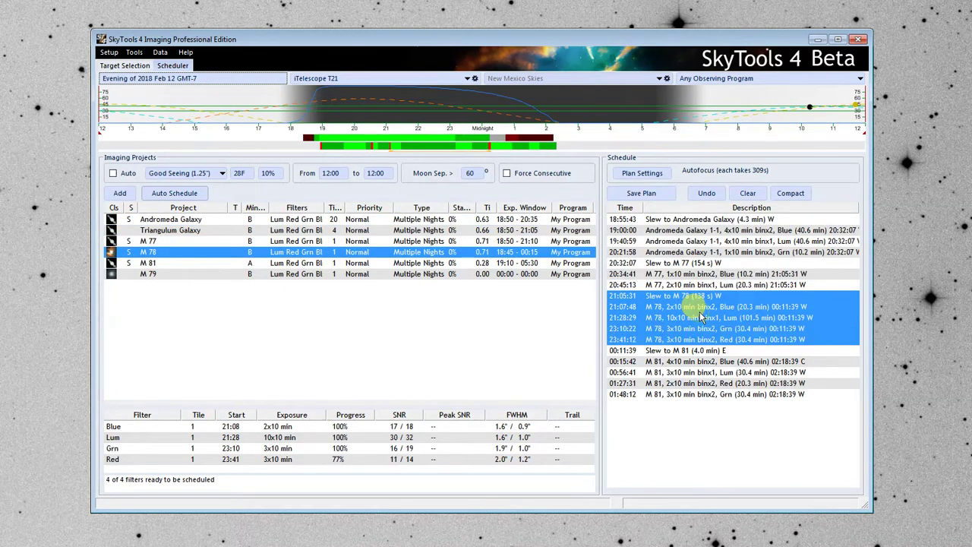
pyautogui.click(703, 365)
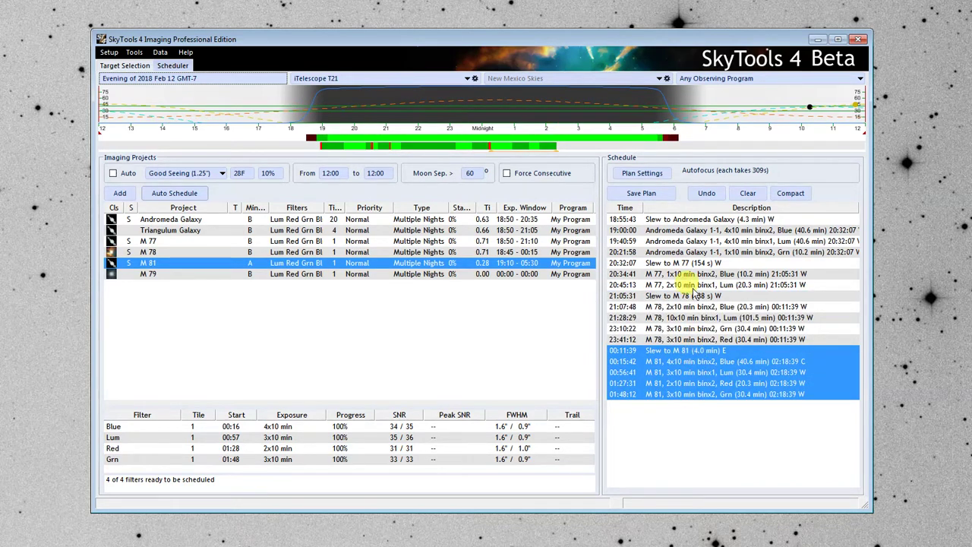
# Step: Enable Plate Solve in the plan settings and save the plan as an ACP plan file
pyautogui.click(648, 173)
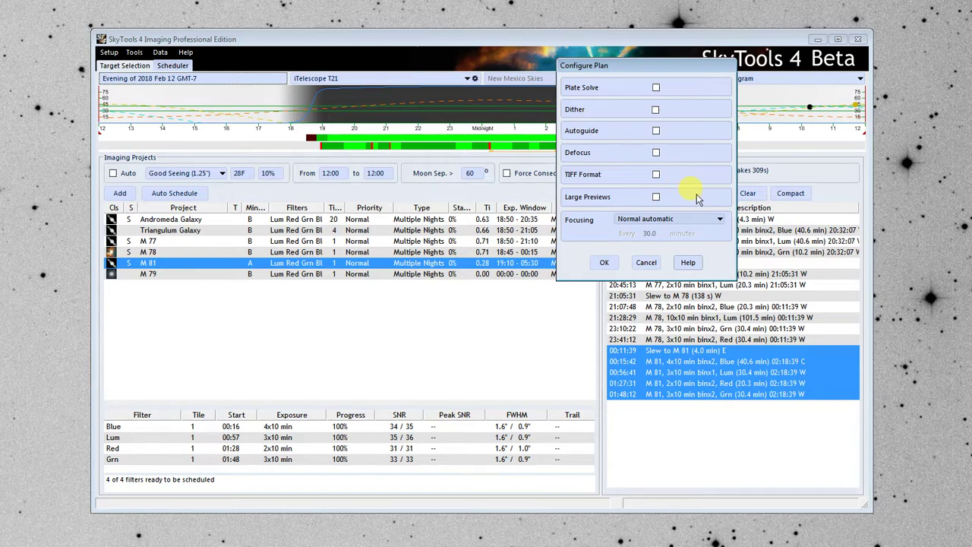
pyautogui.click(657, 88)
pyautogui.click(612, 266)
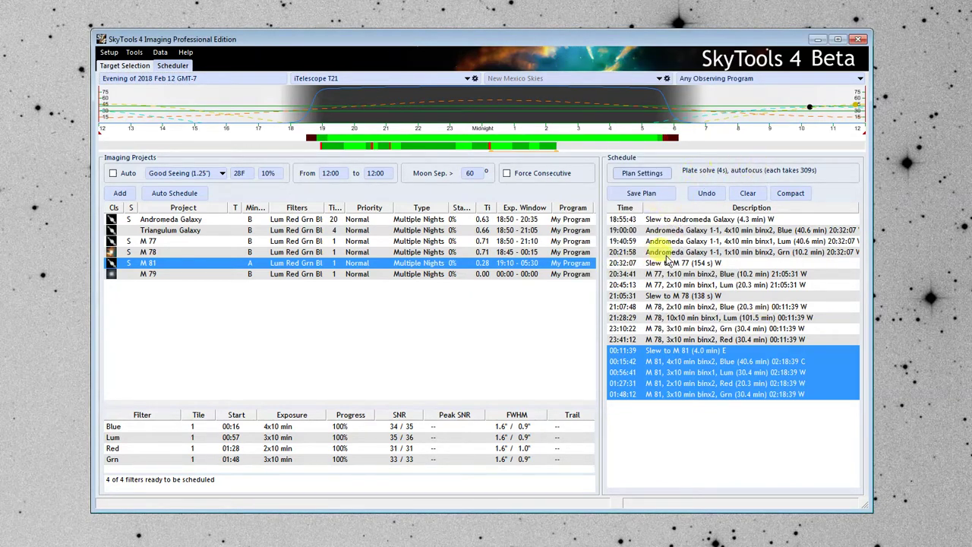
pyautogui.click(641, 193)
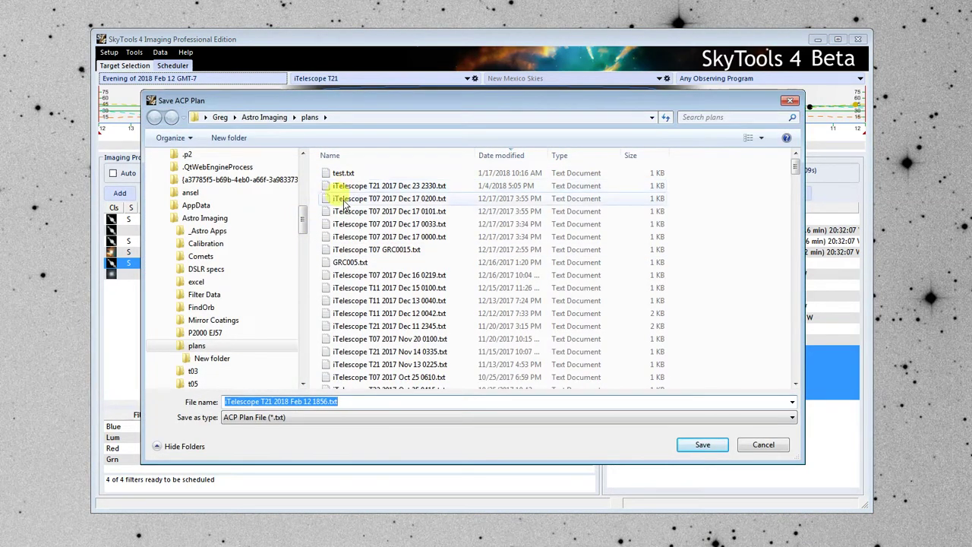
pyautogui.click(692, 446)
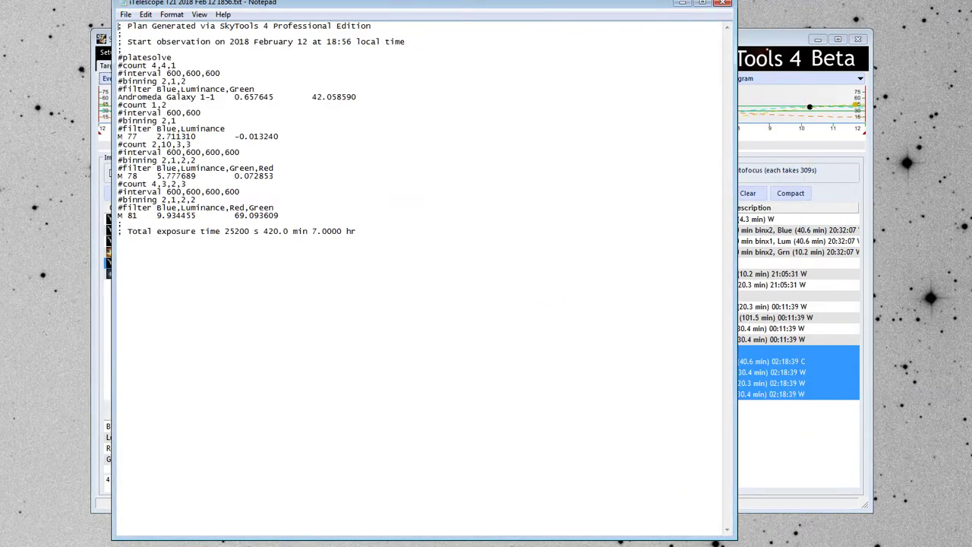
# Step: Move the Notepad window showing the ACP plan slightly down and to the right
pyautogui.moveTo(426, 4); pyautogui.dragTo(462, 34)
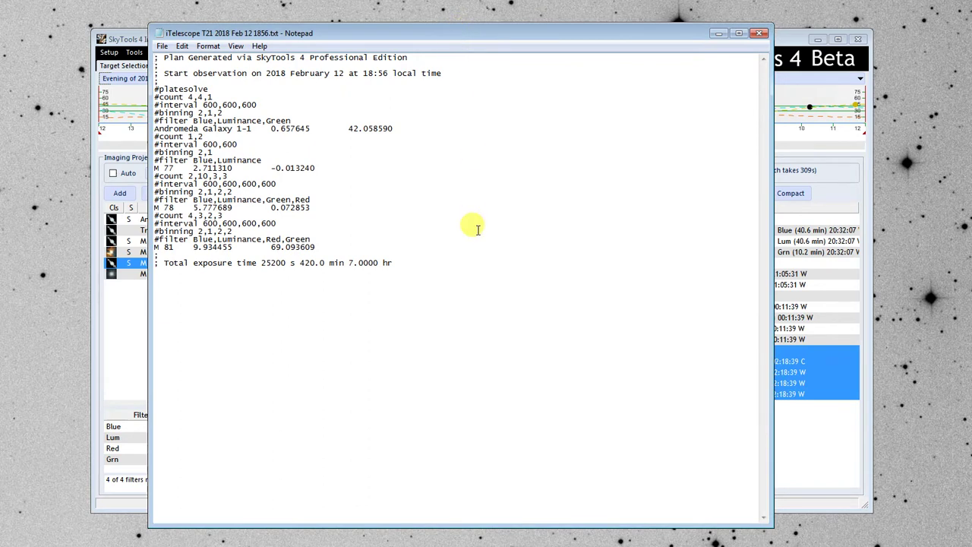